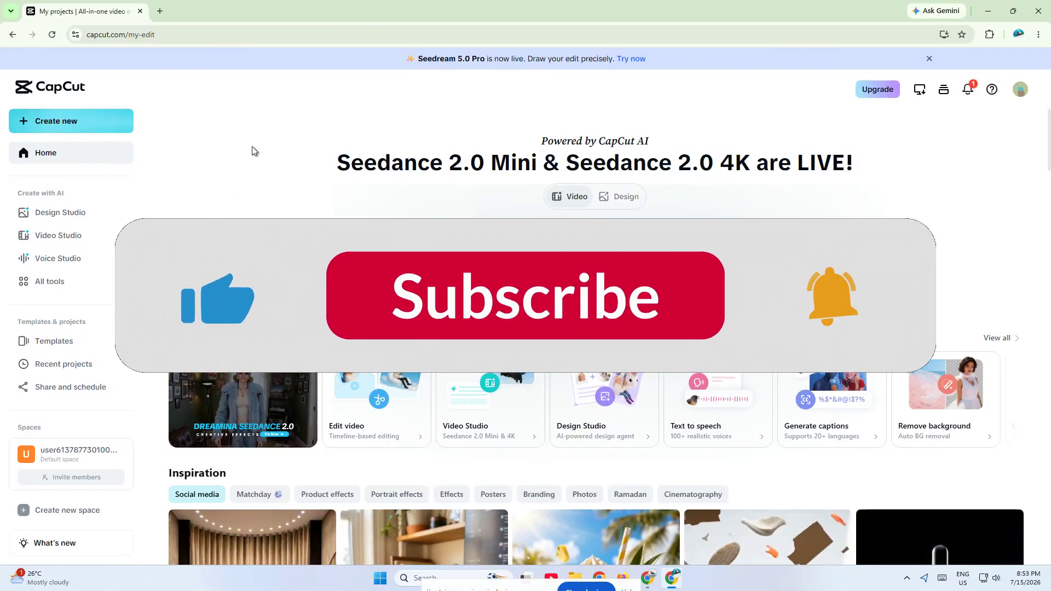
click(181, 41)
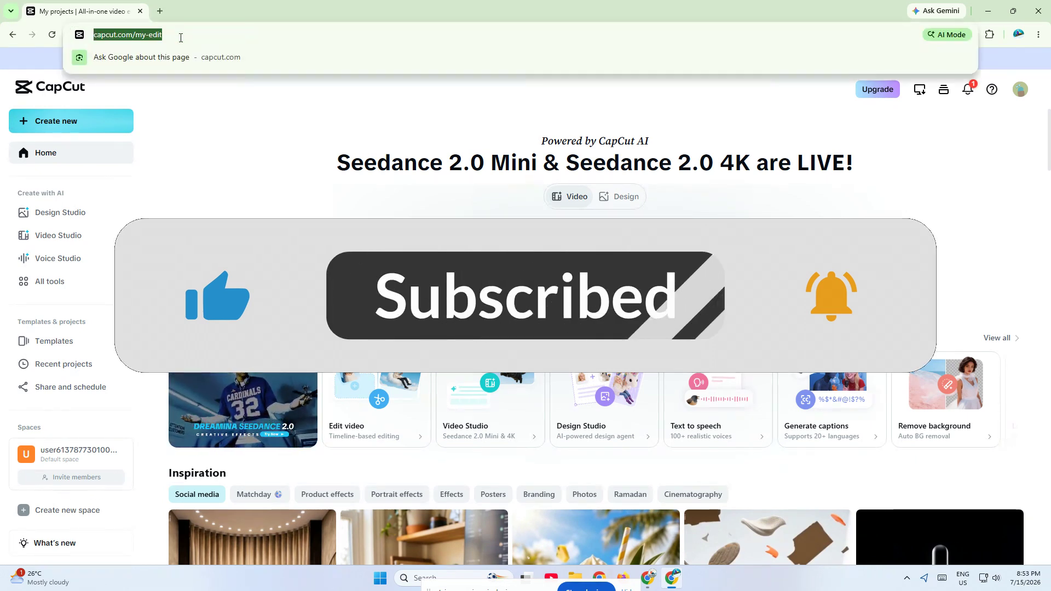
click(192, 35)
triple_click(149, 34)
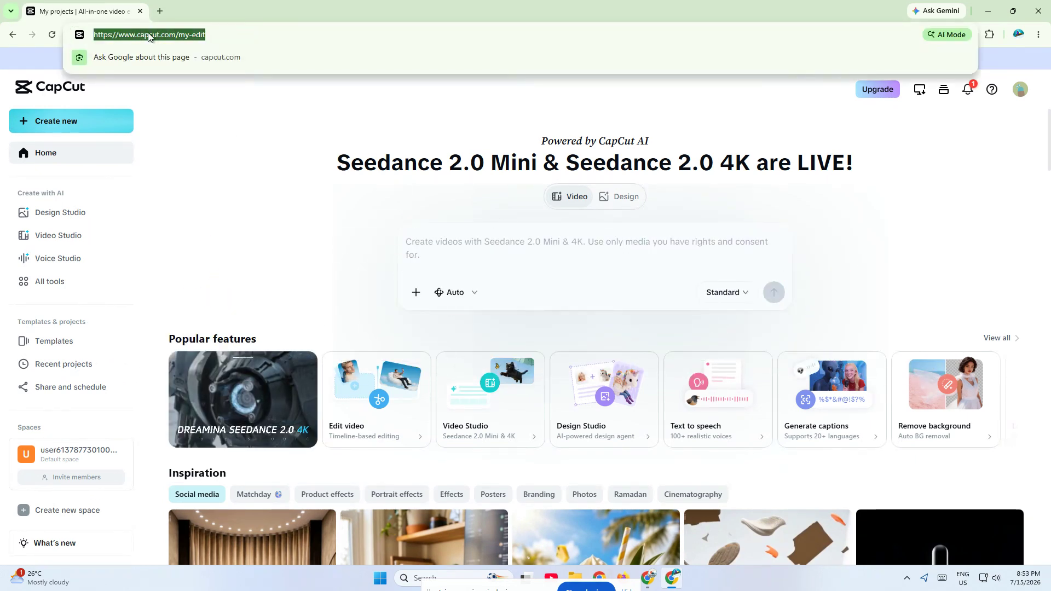
click(217, 146)
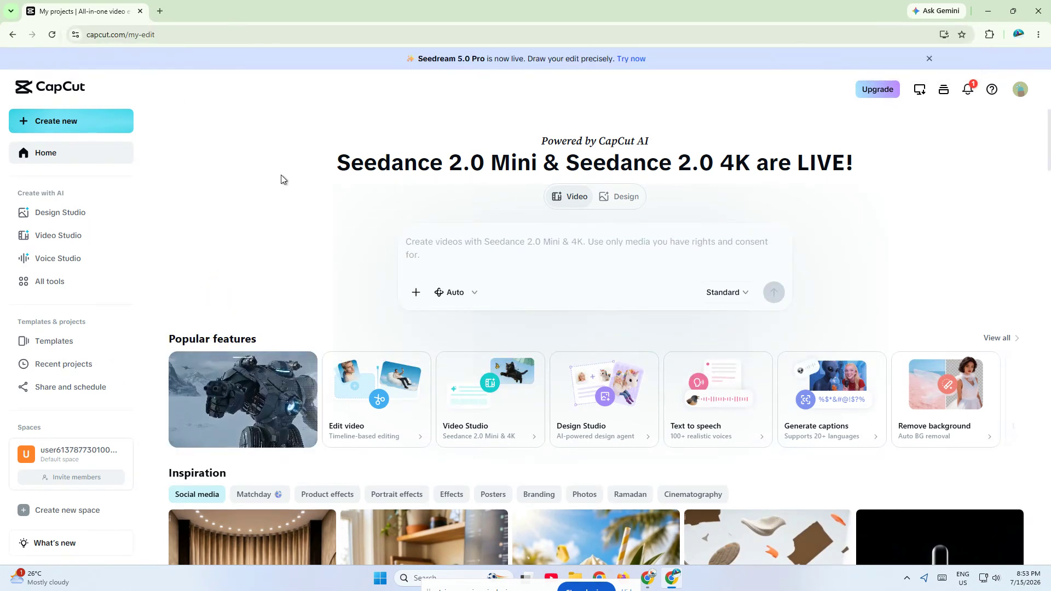
Create a new 16:9 video project and upload the EARTH video from the Downloads folder.
mouse_move(45, 127)
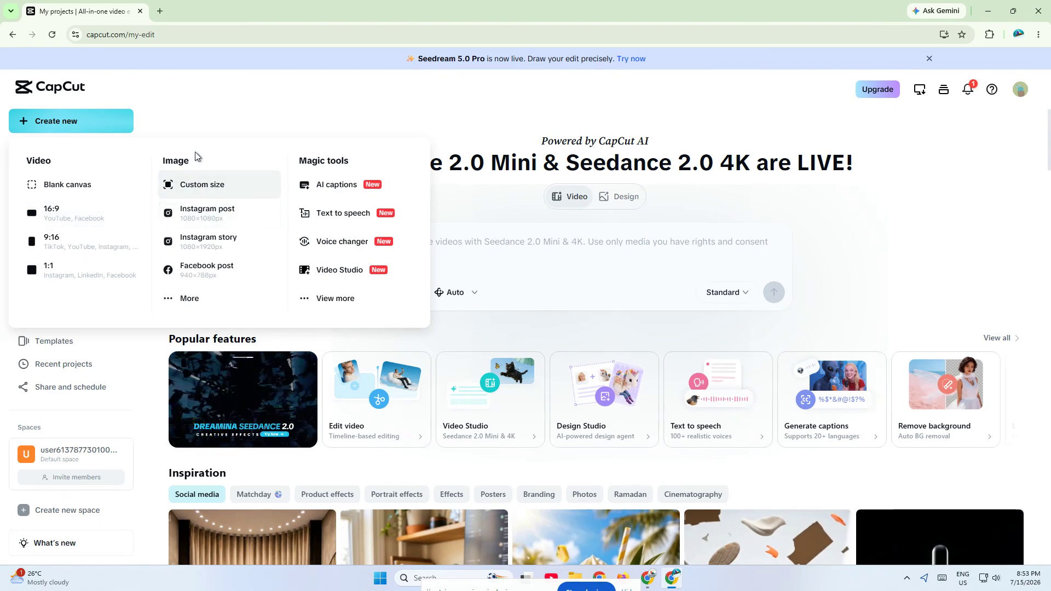
click(68, 223)
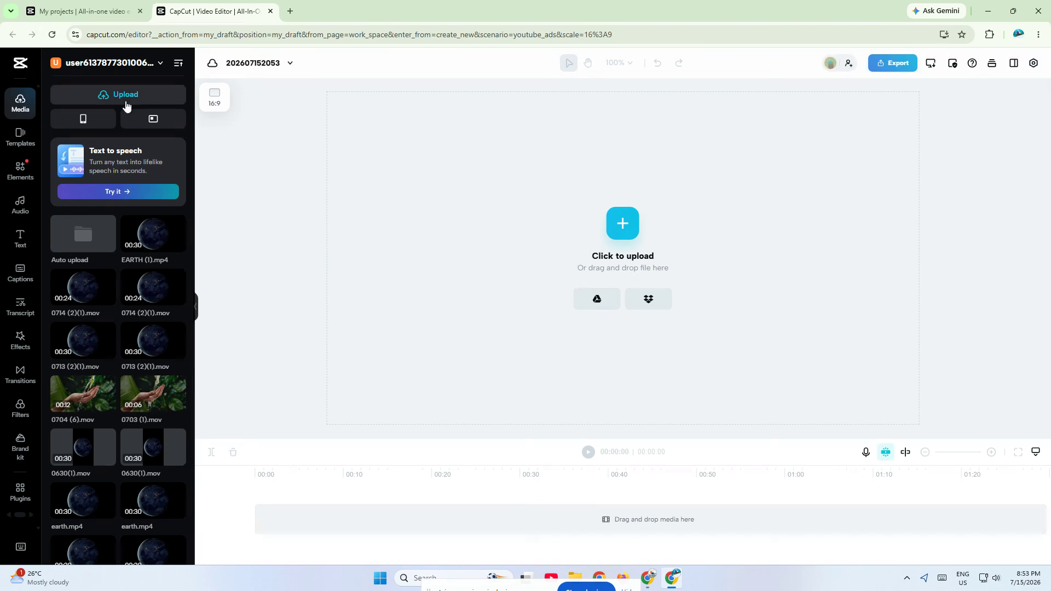
mouse_move(125, 104)
click(115, 122)
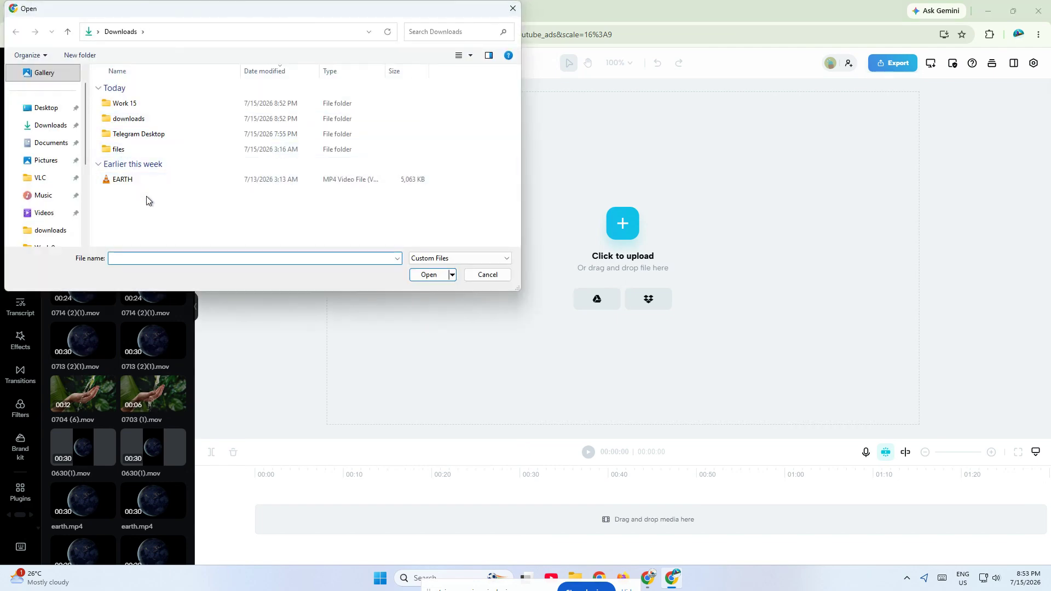
click(121, 182)
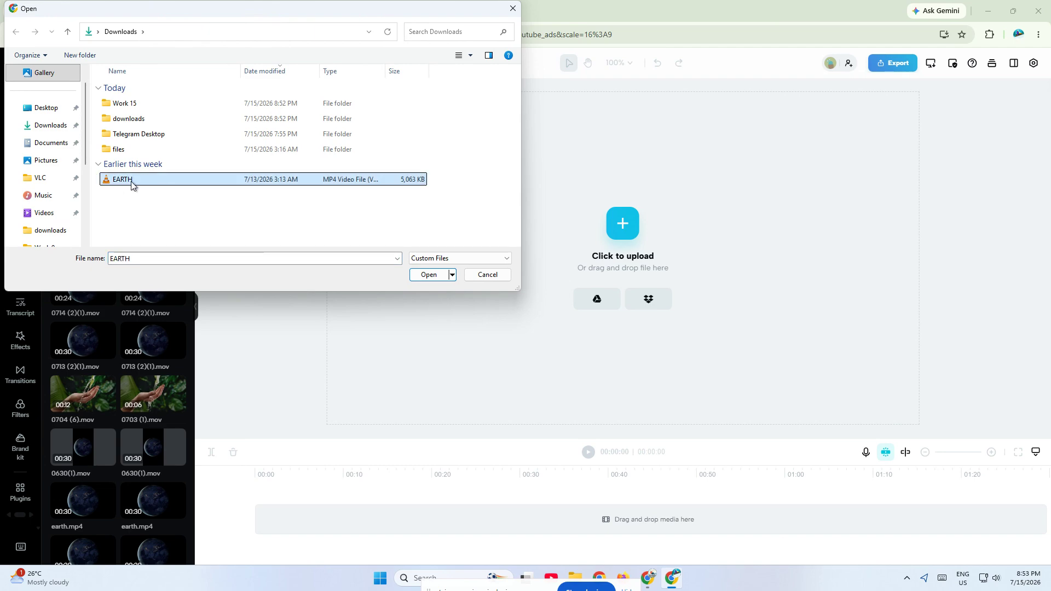
double_click(143, 180)
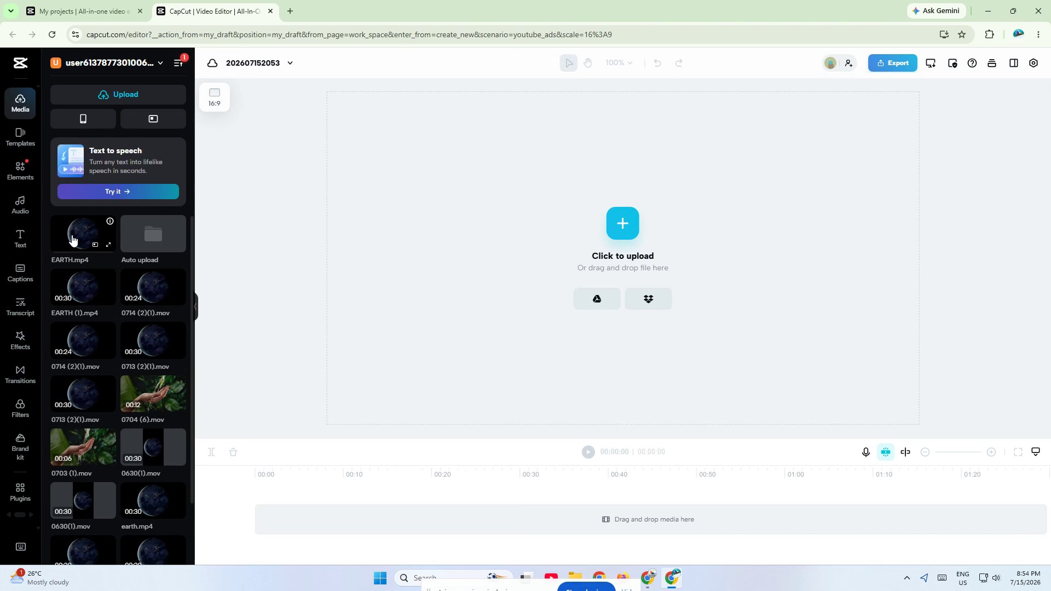
Add the uploaded EARTH video to the start of the timeline and move the playhead to about 00:27:14.
drag(72, 239, 274, 528)
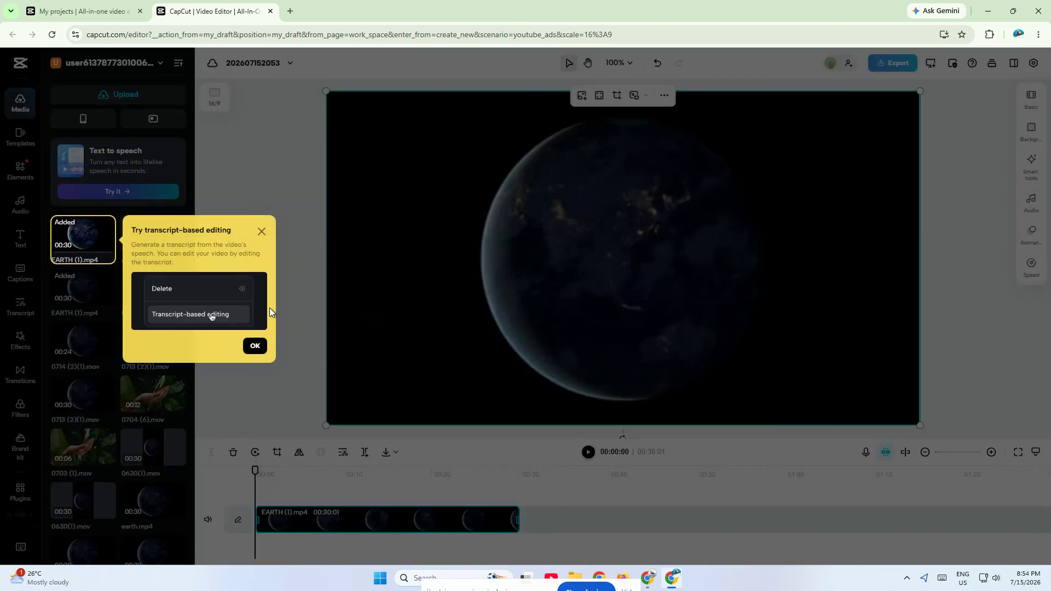
click(254, 347)
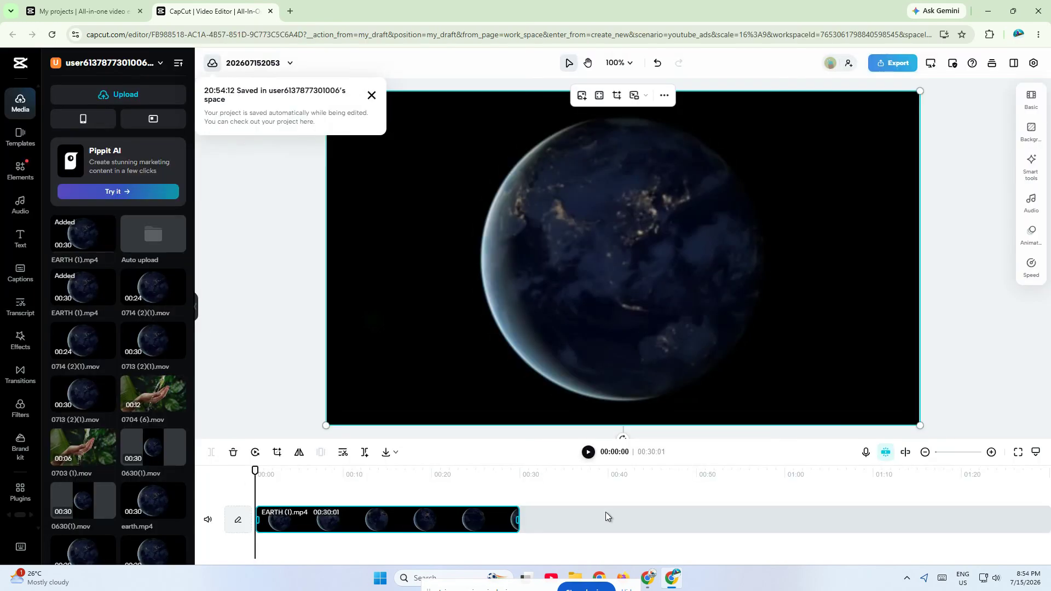
click(372, 96)
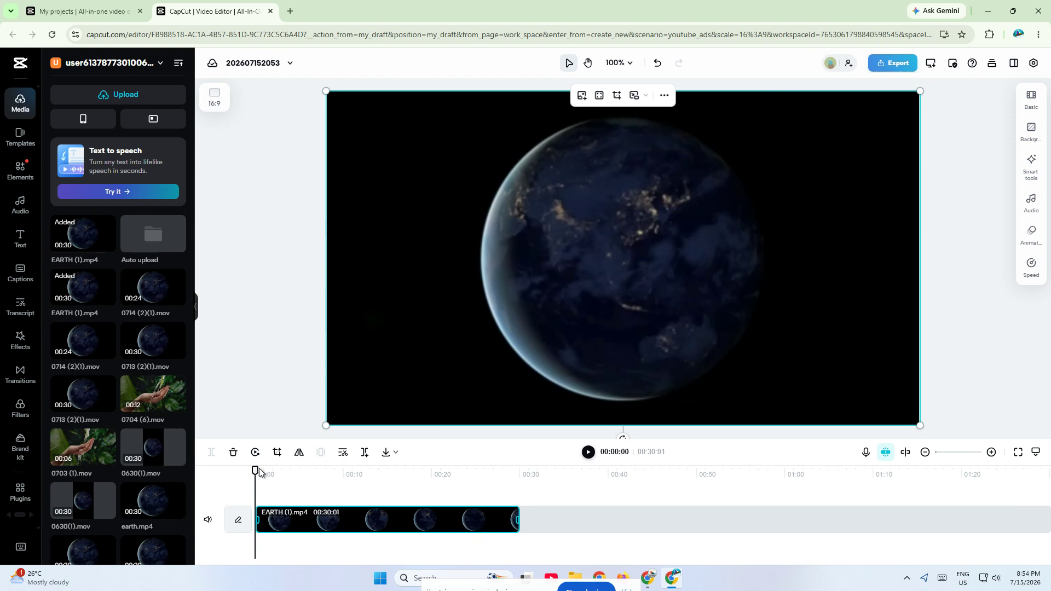
drag(260, 472, 497, 472)
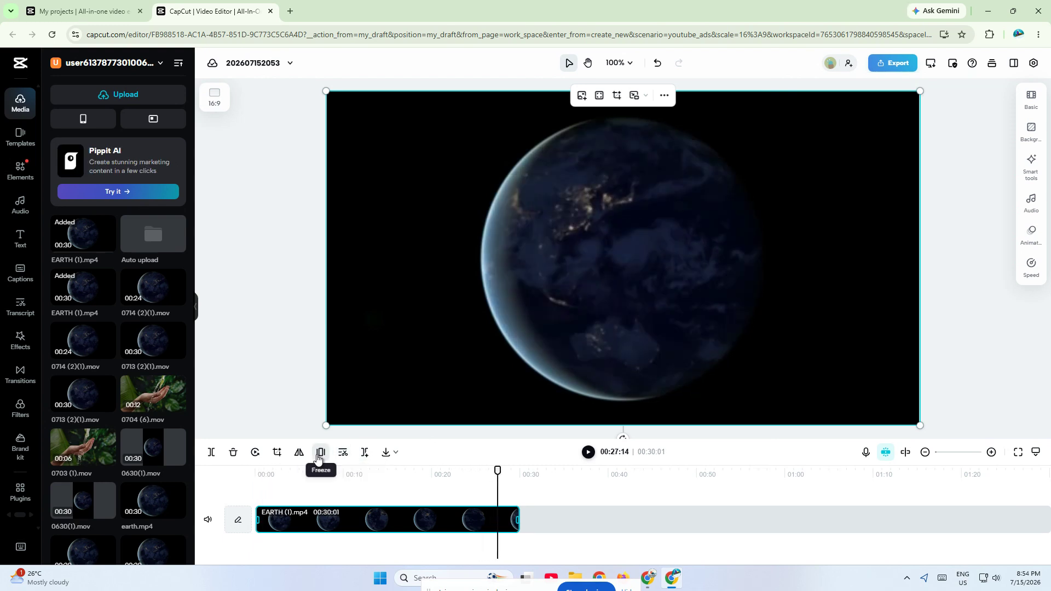
Try the Crop settings and the horizontal Mirror option on the EARTH clip.
click(277, 452)
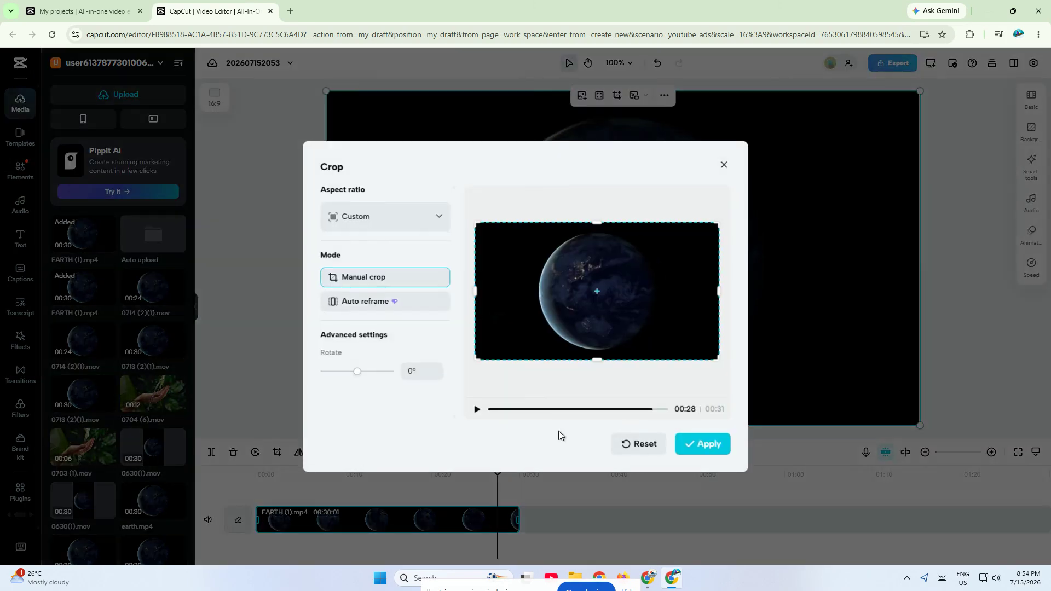
click(723, 165)
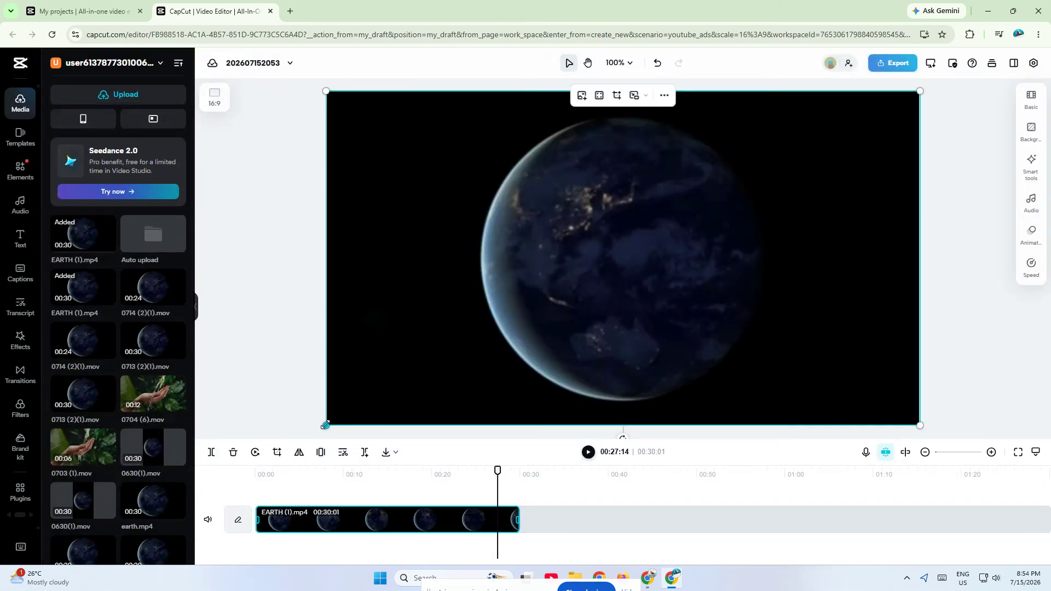
click(304, 453)
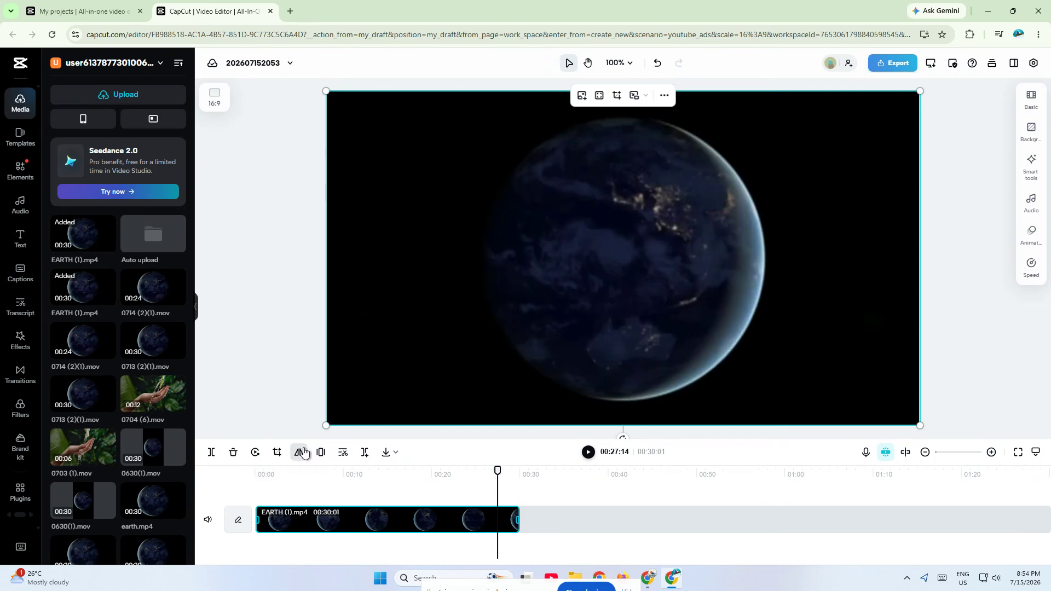
click(303, 452)
click(304, 452)
click(304, 452)
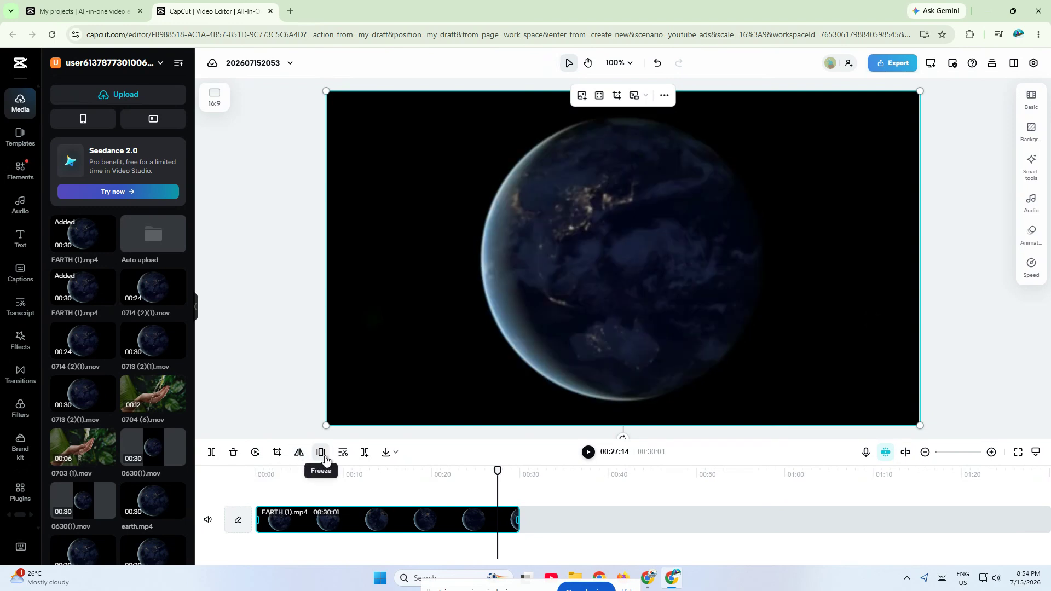
click(365, 454)
click(529, 352)
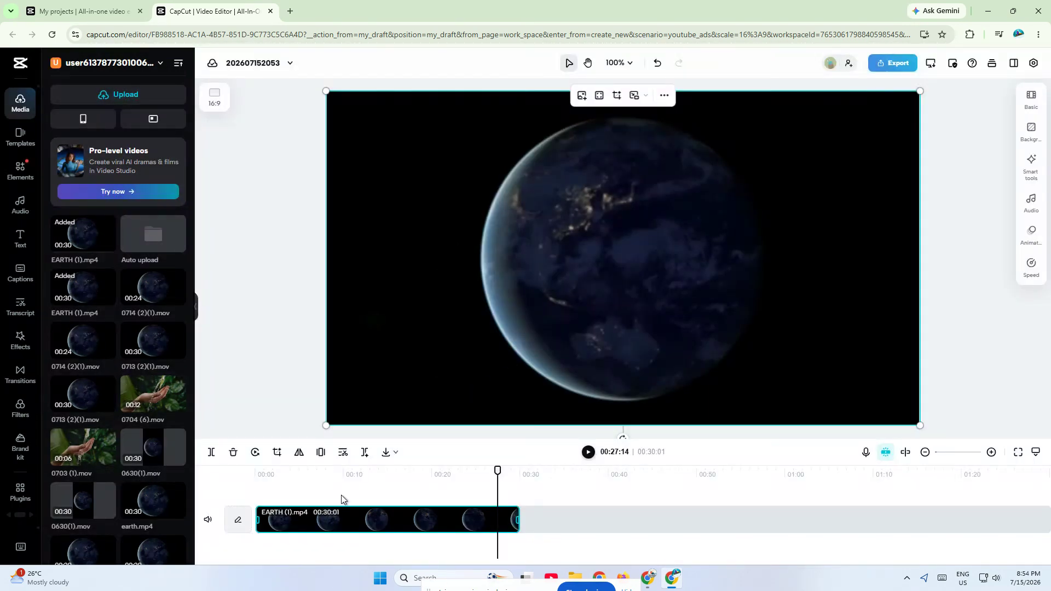
Split the EARTH clip at the playhead and delete the short section after the cut.
click(211, 455)
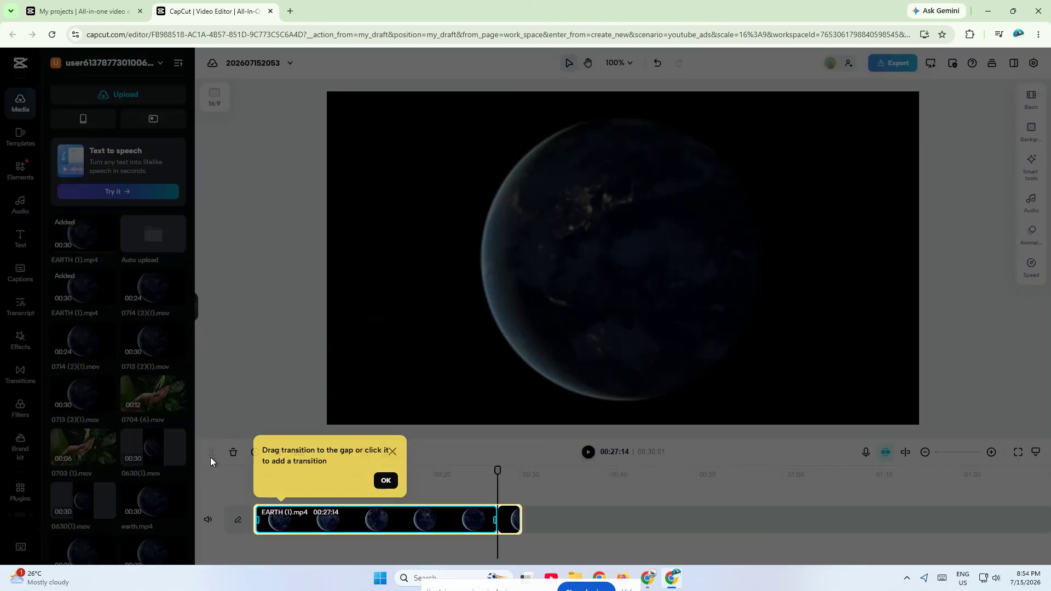
click(403, 479)
click(509, 519)
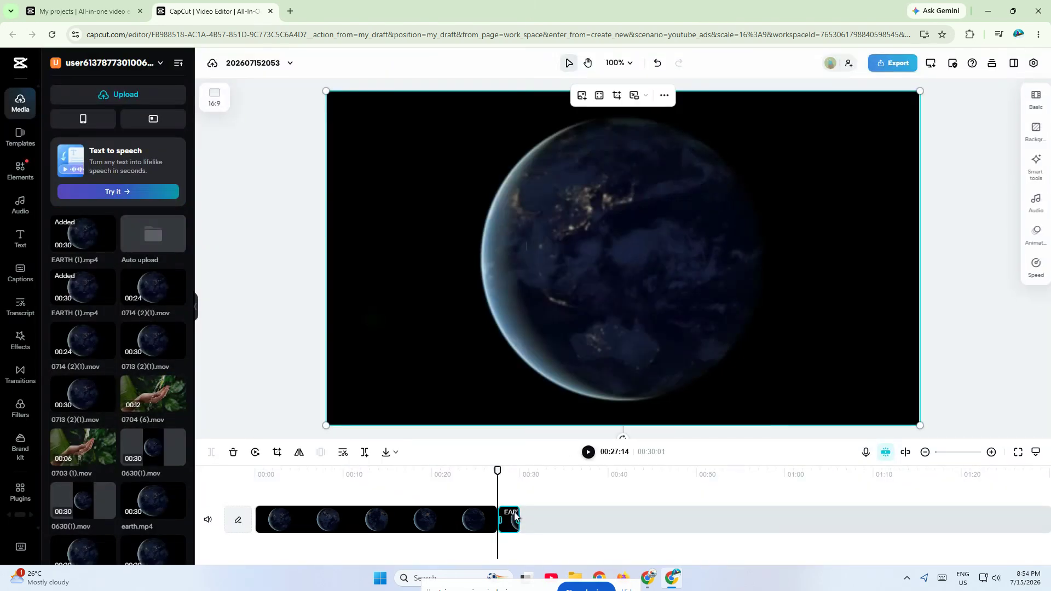
key(Delete)
click(484, 520)
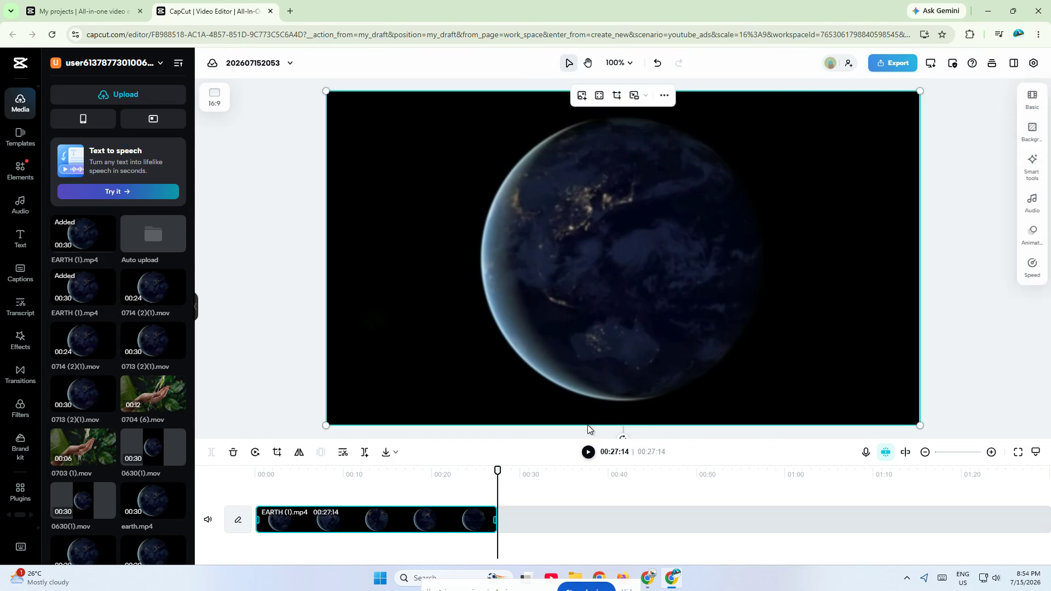
click(1031, 100)
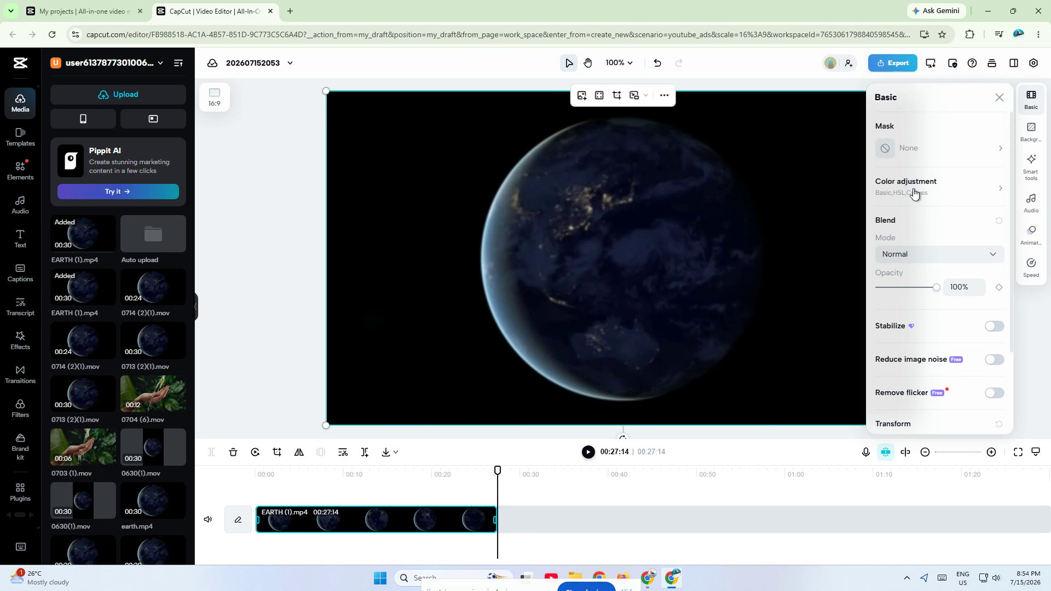
scroll(920, 230, down, 2)
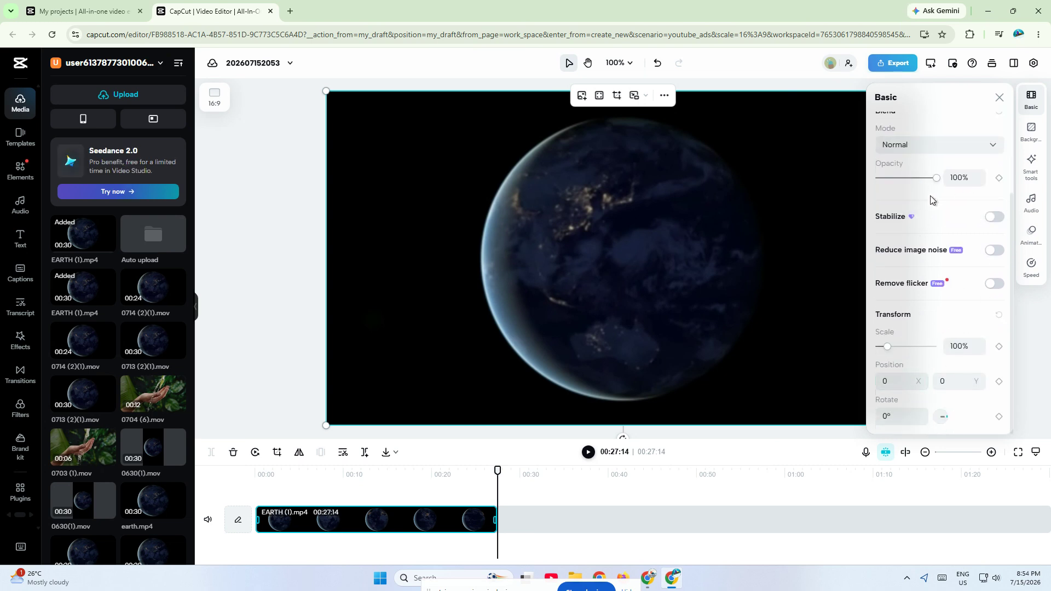
scroll(942, 225, up, 2)
scroll(946, 234, up, 1)
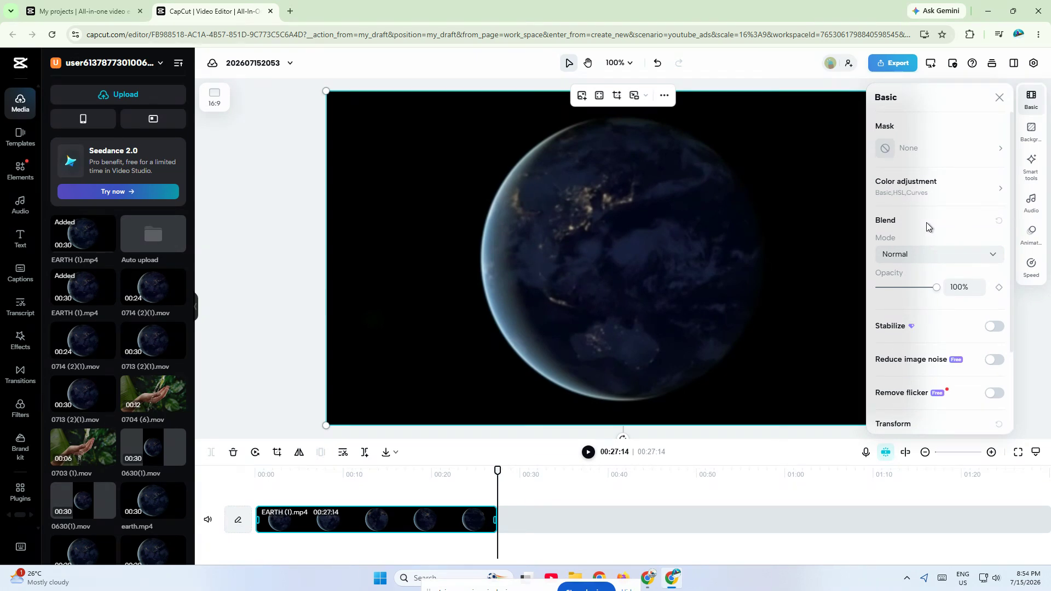
click(999, 99)
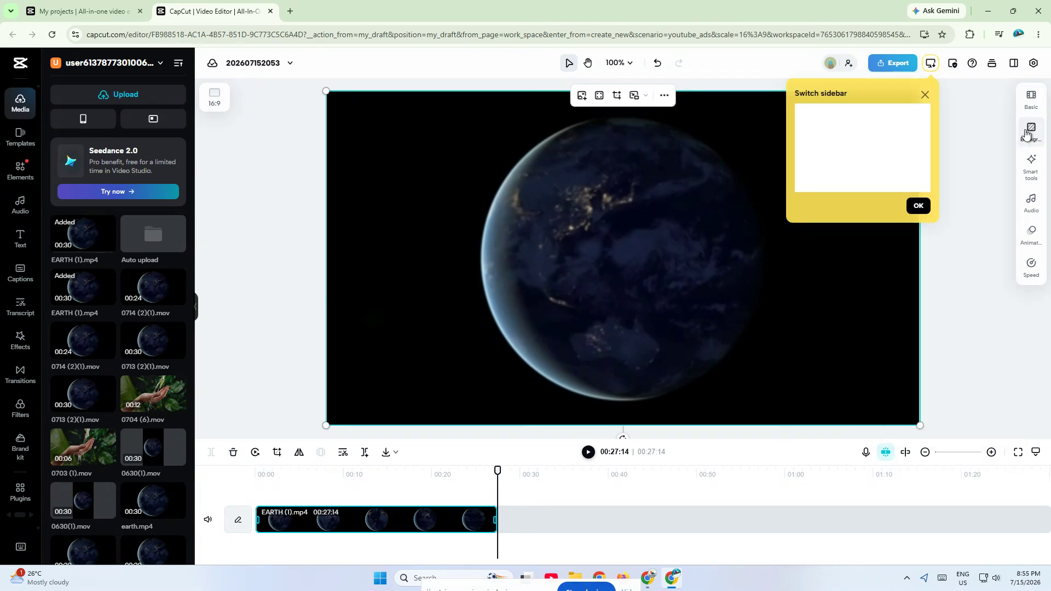
Try light red and light pink as the clip's background color, and set it back to black.
click(1032, 131)
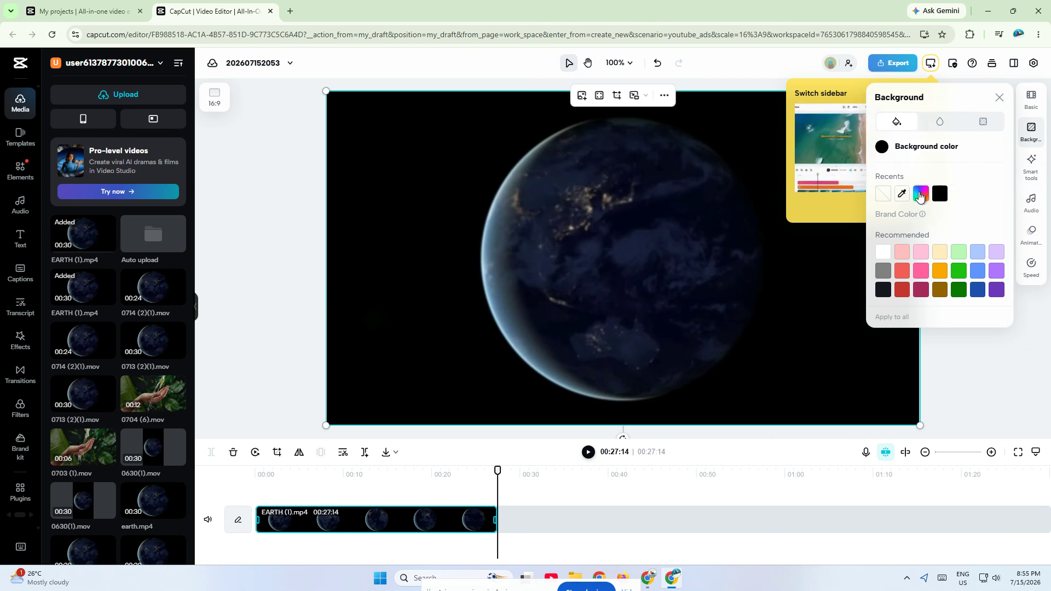
click(902, 253)
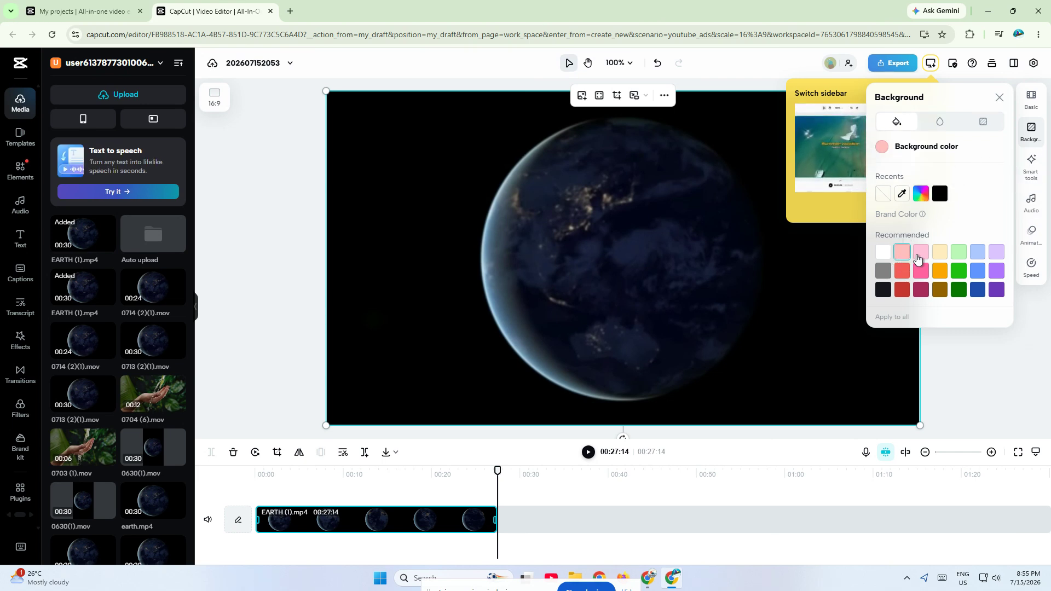
click(921, 256)
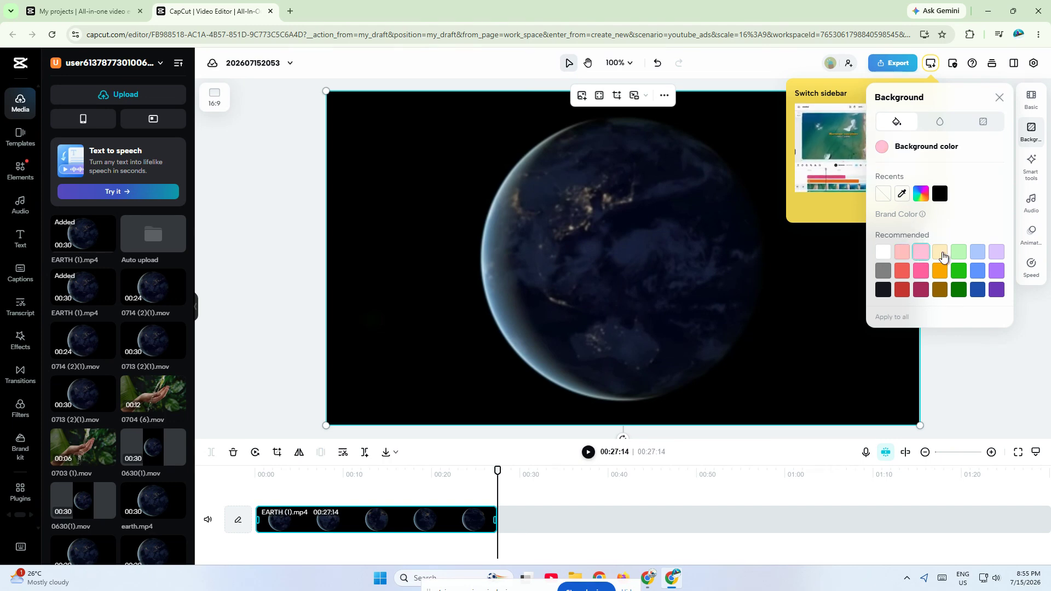
click(941, 193)
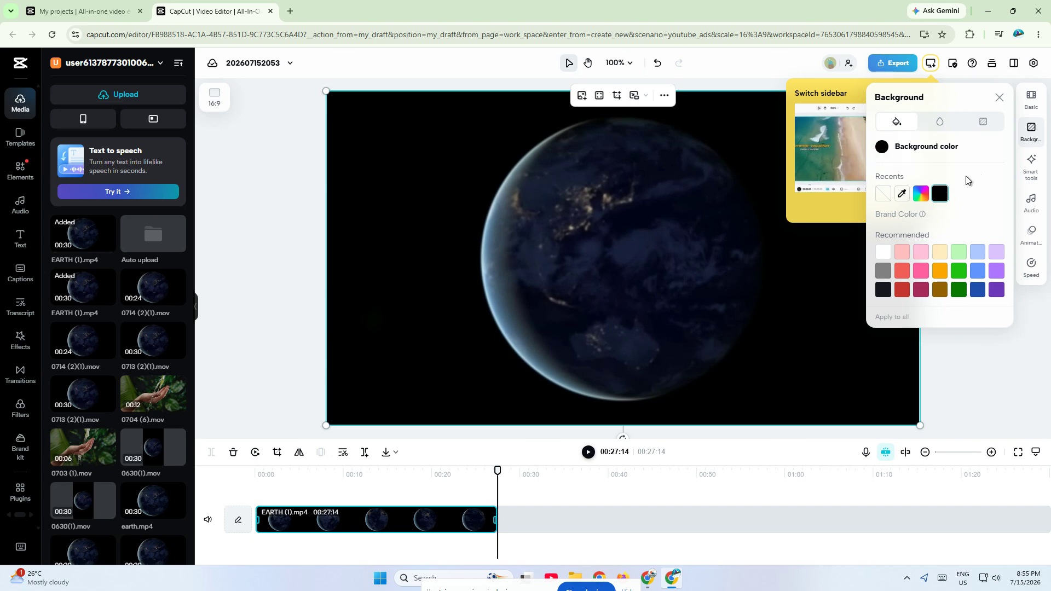
click(1002, 100)
Adjust the clip's audio volume and set it to 0 dB.
click(1032, 204)
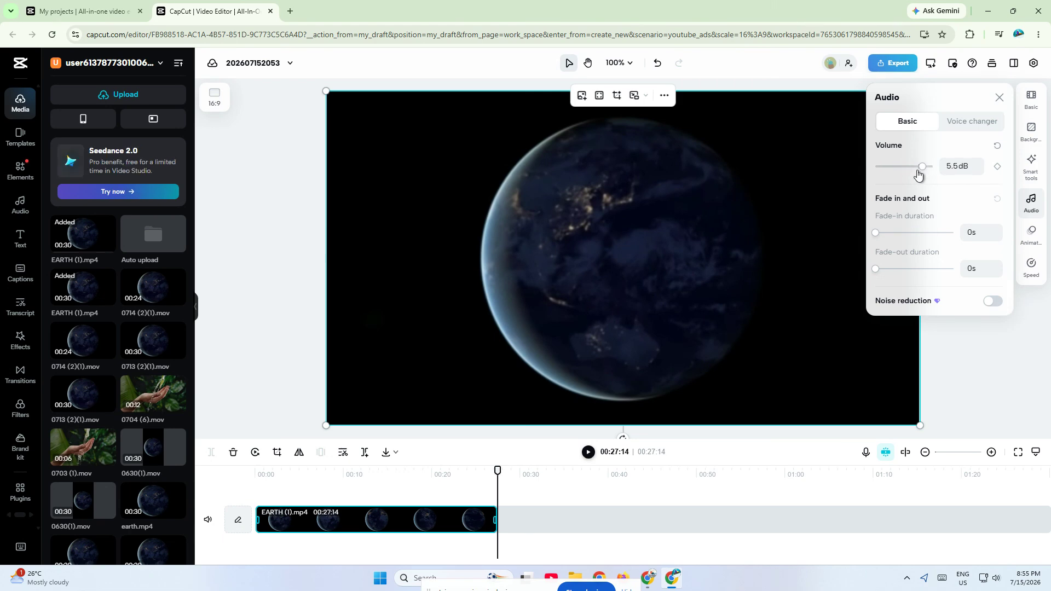
mouse_move(923, 167)
mouse_down()
mouse_move(882, 174)
mouse_move(918, 175)
mouse_up()
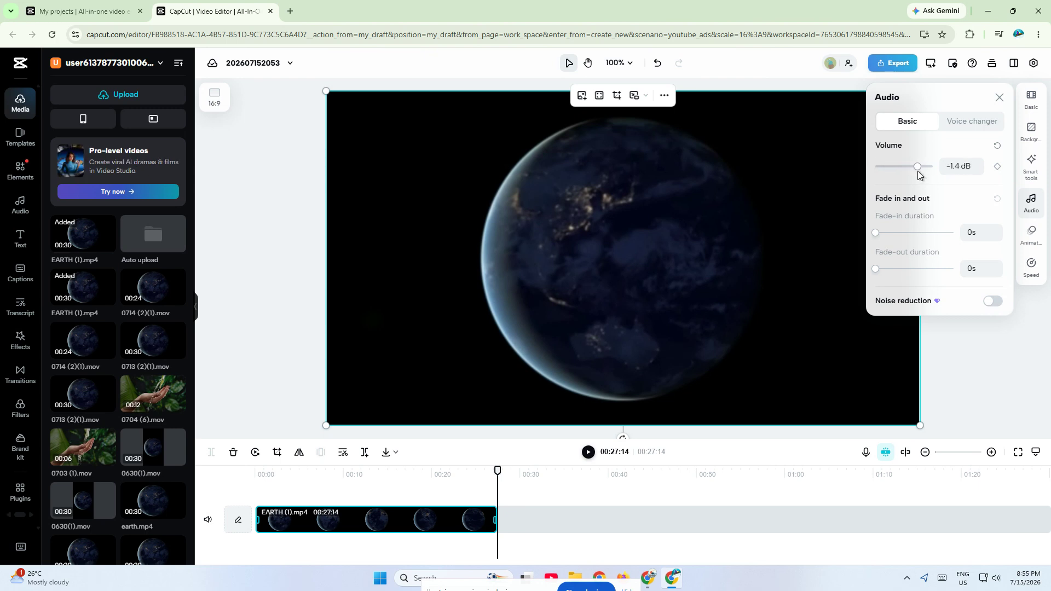
click(965, 164)
text(0)
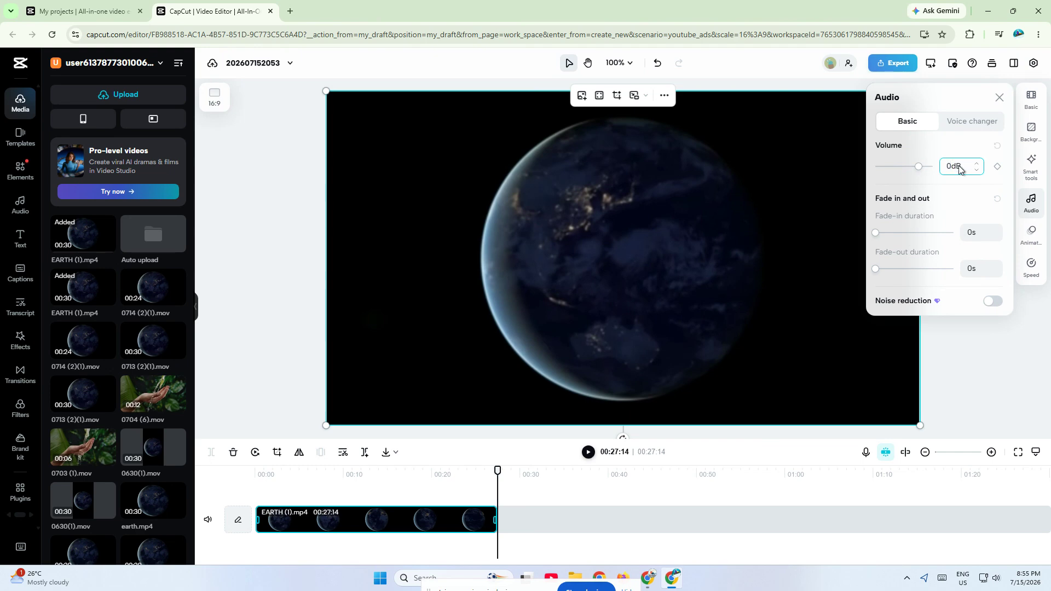
click(1000, 97)
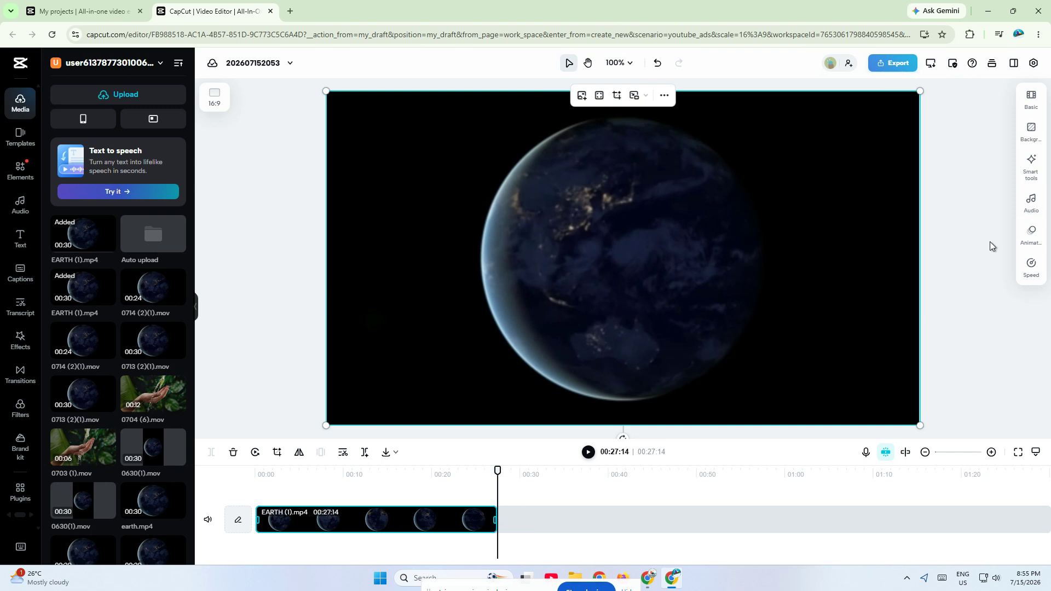
click(1028, 242)
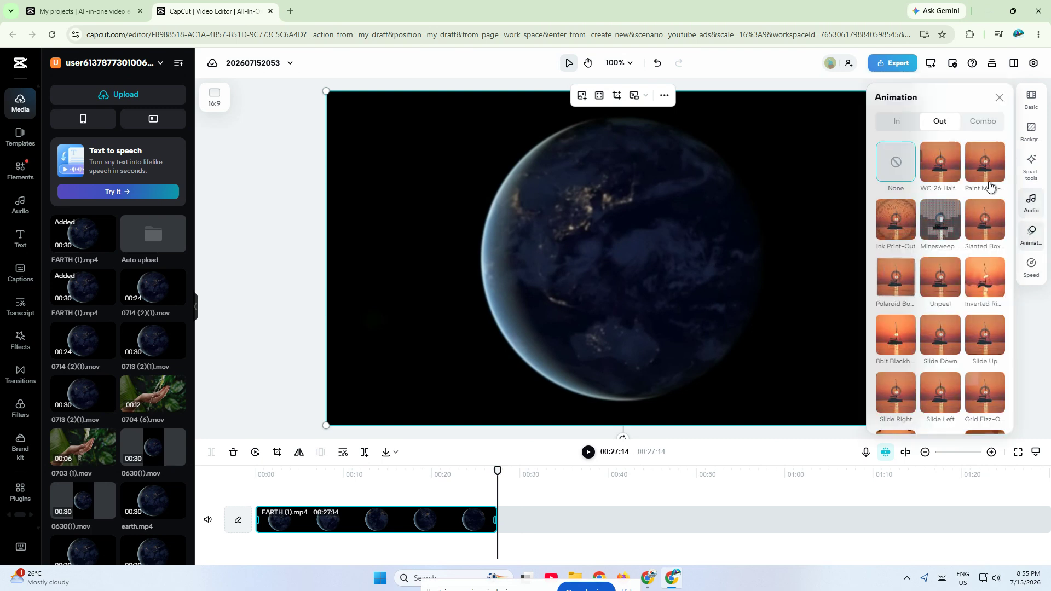
click(1000, 97)
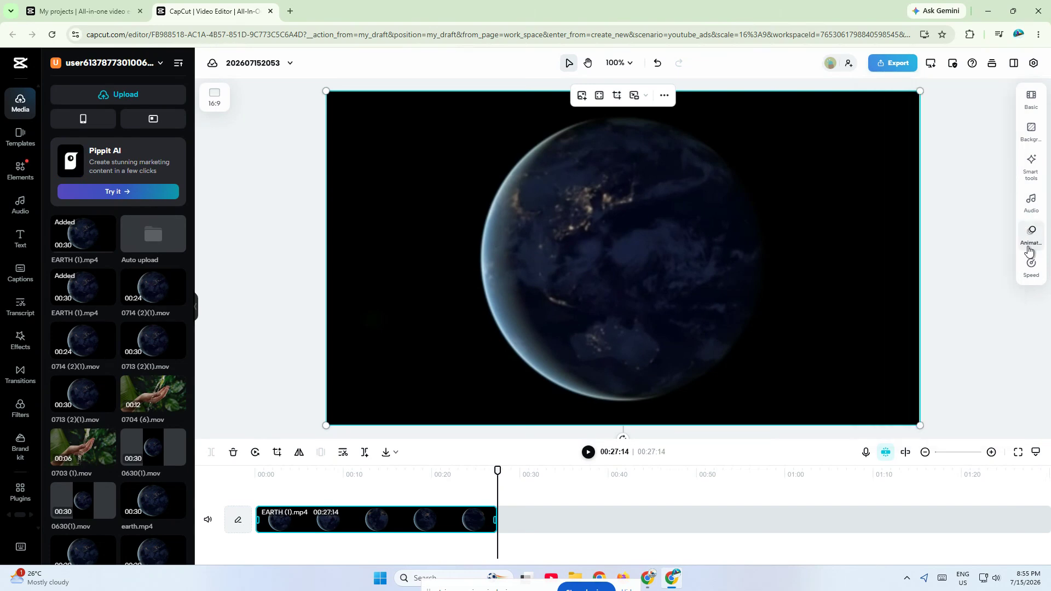
Set the EARTH clip's playback speed to 1.5x.
click(1027, 278)
drag(892, 178, 899, 181)
click(999, 98)
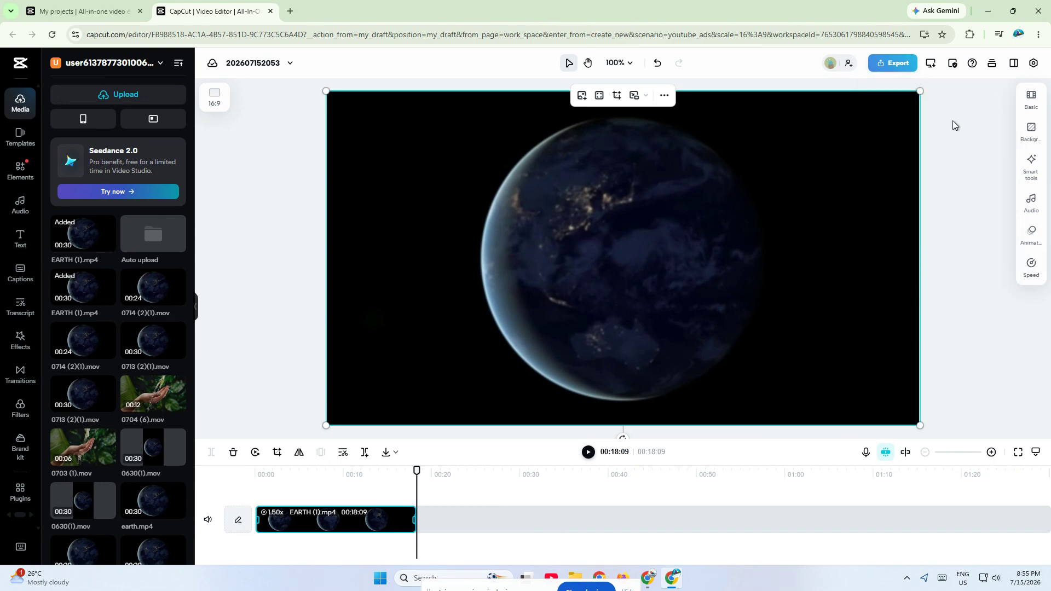
Export the video for download as an MP4 at 720p, recommended quality and 30fps.
click(954, 247)
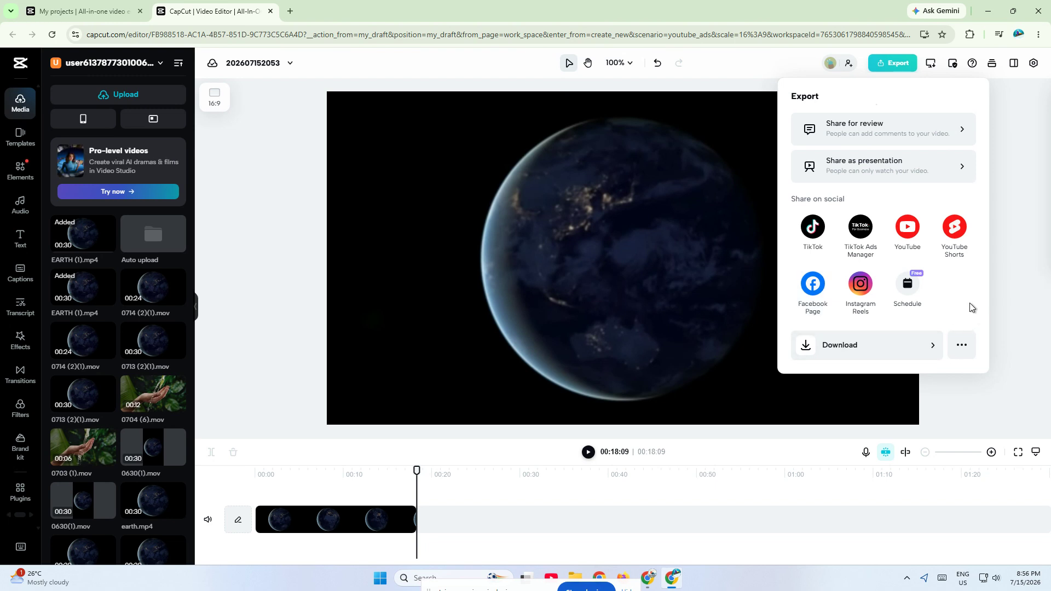
click(850, 356)
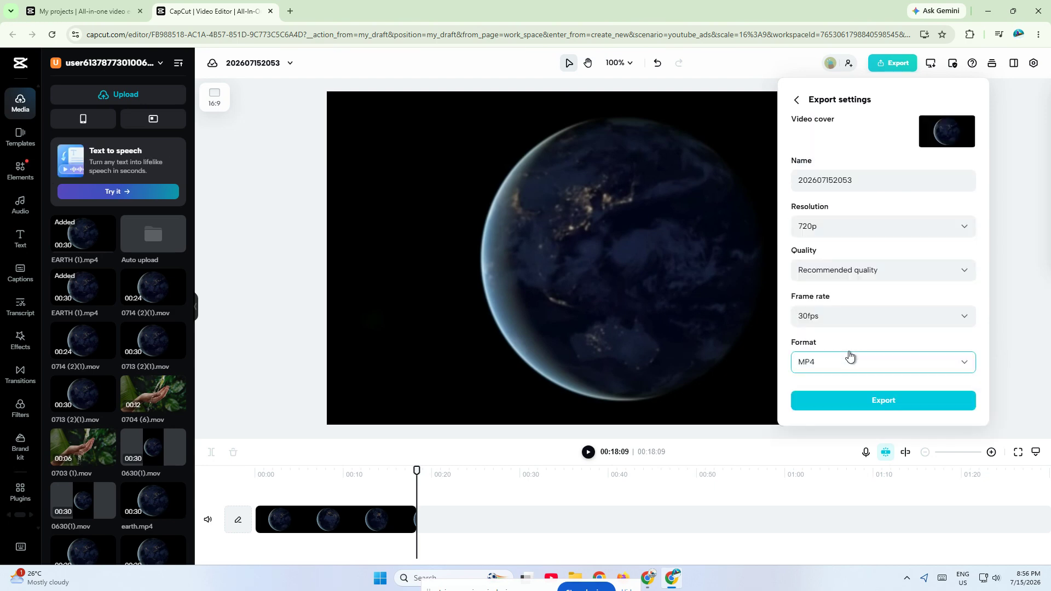
click(863, 406)
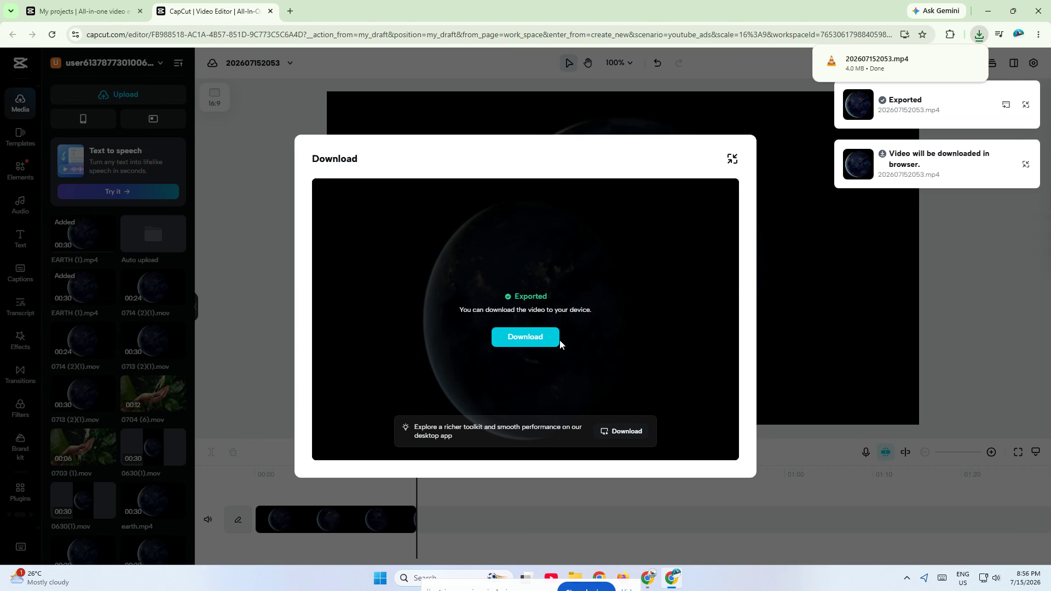
Open the downloaded 202607152053.mp4 in VLC media player and skip through it to near the end.
click(885, 58)
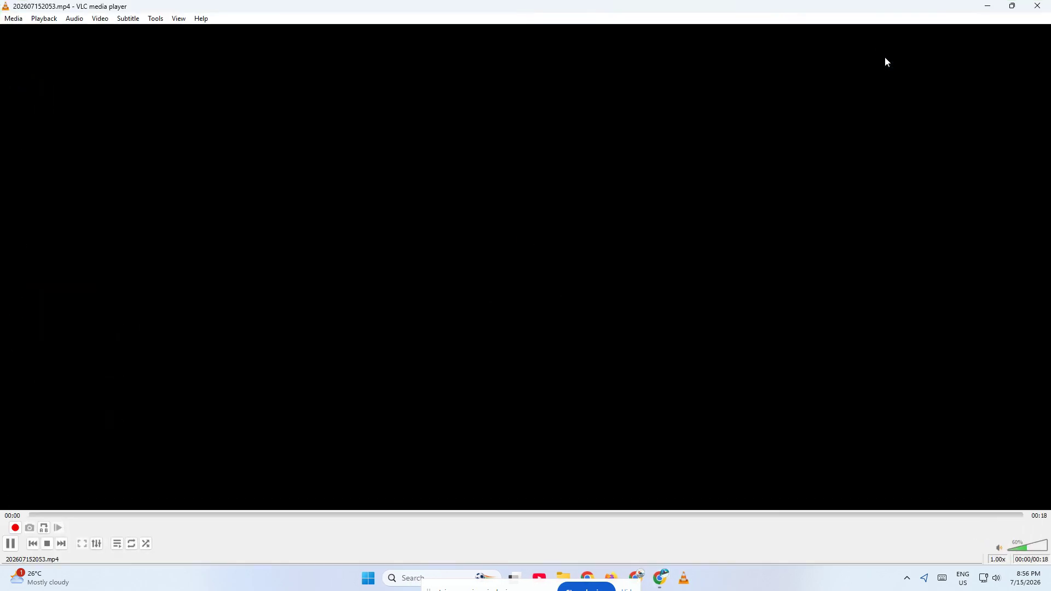
click(194, 515)
drag(195, 516, 960, 516)
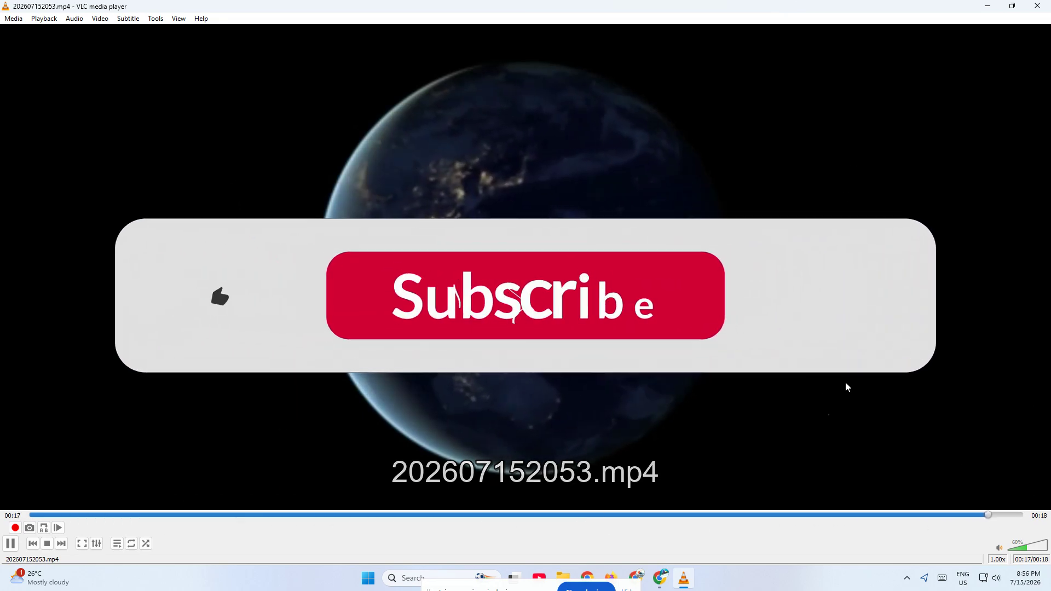